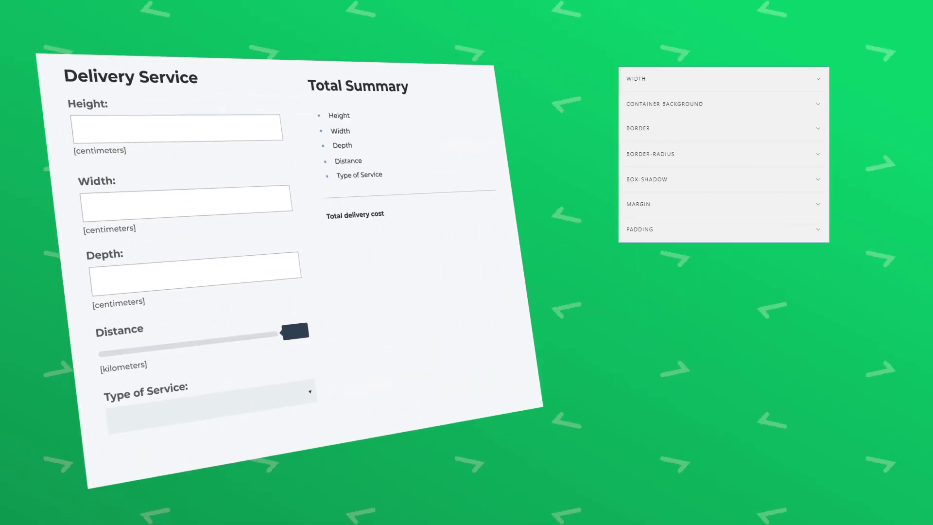
Round all corners of the Delivery Service form to a 90px border radius
click(718, 157)
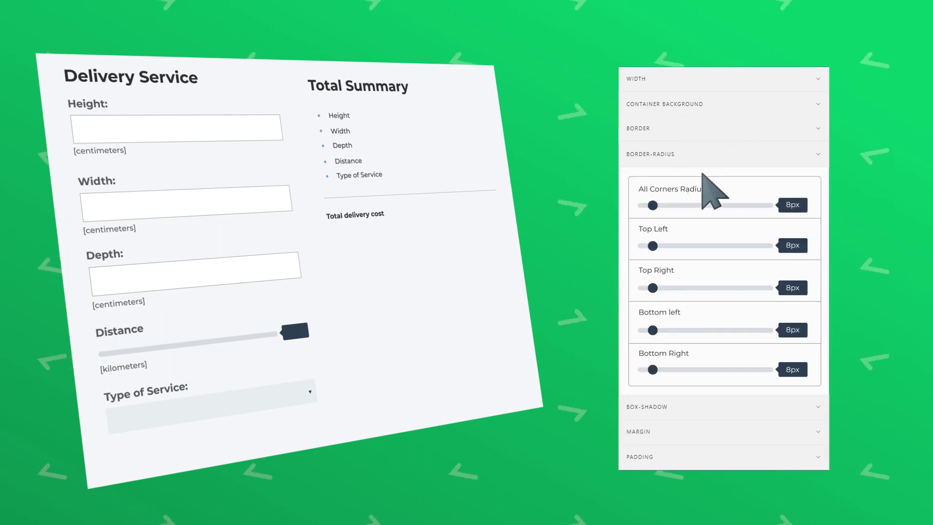
drag(653, 205, 748, 206)
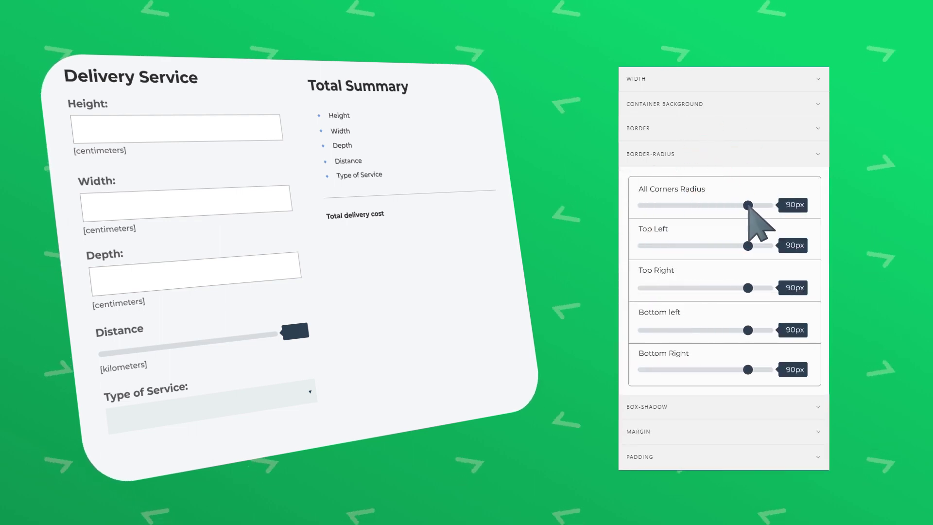
click(751, 155)
Pick a new container background colour for the form
click(753, 106)
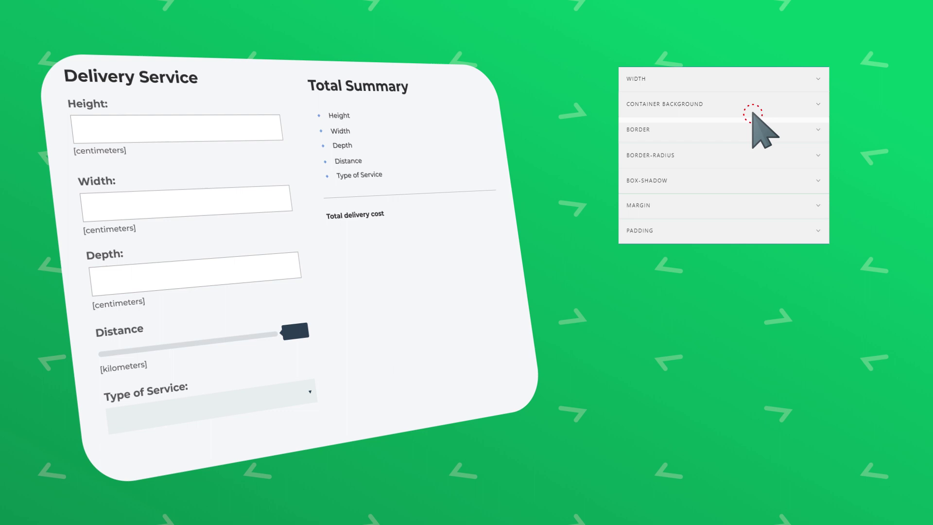
click(730, 191)
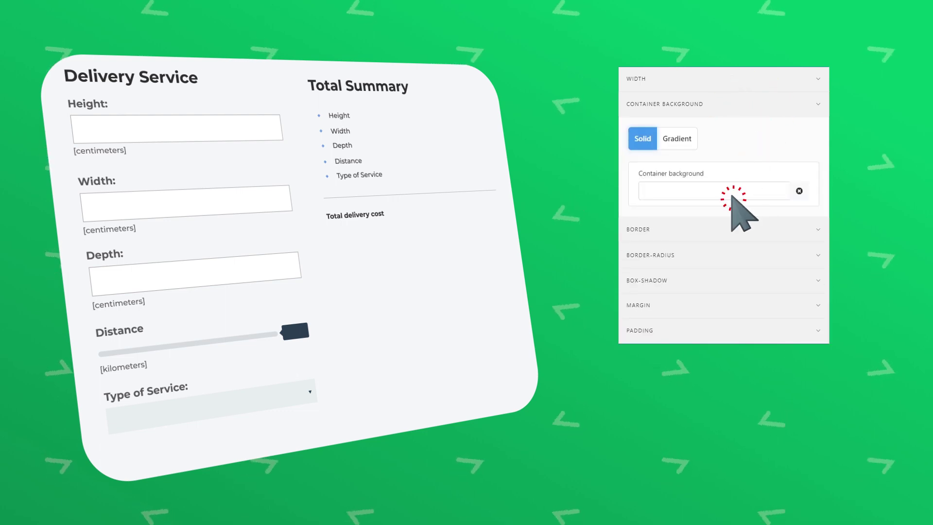
click(729, 185)
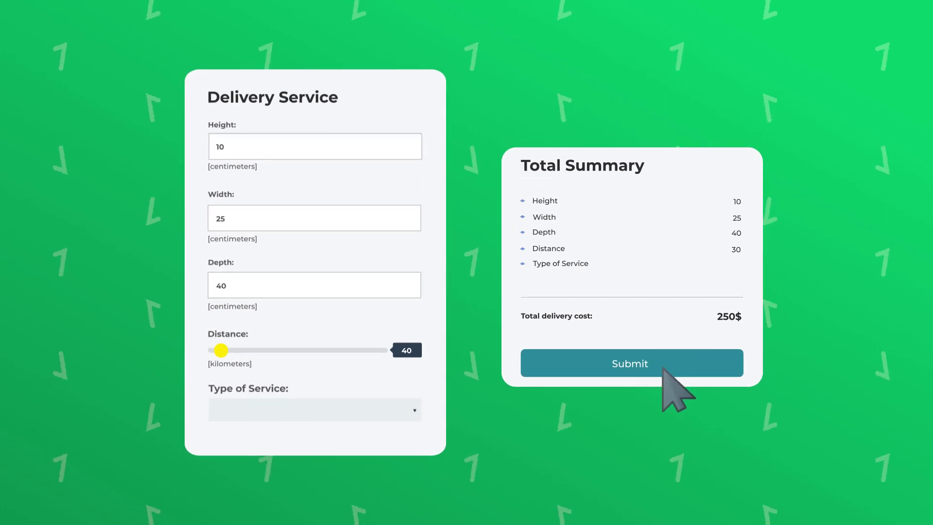
Open the quote's contact form, enter a name and message, and submit it
click(663, 374)
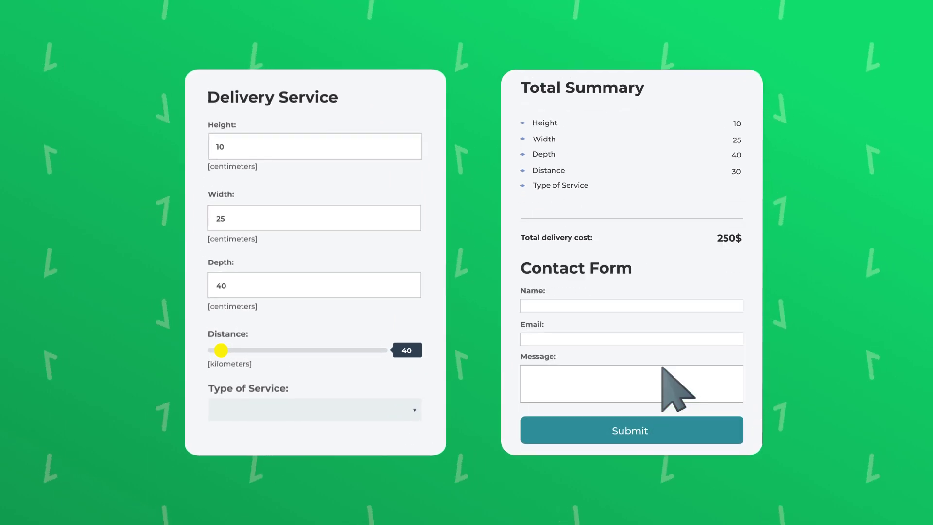
click(610, 306)
text(John Doe)
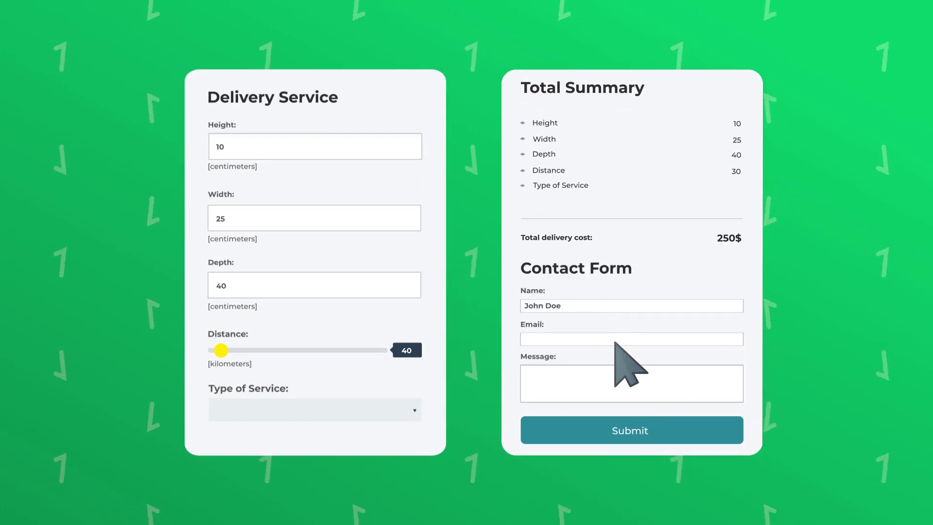
click(626, 386)
text(Lorem ipsum dolor sit amet, consectetur adipiscing elit, sed do eiusmod tempor incididunt ut labore et dolore magna aliqua.)
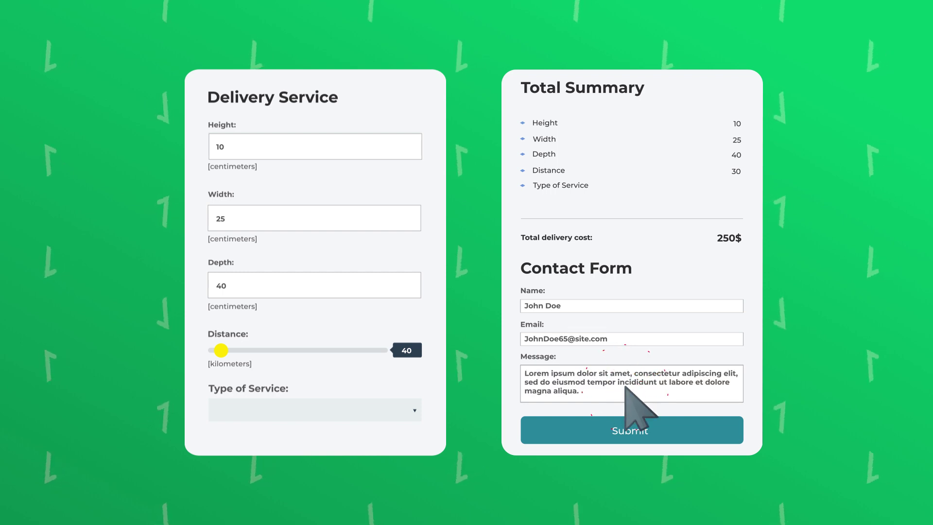
click(625, 430)
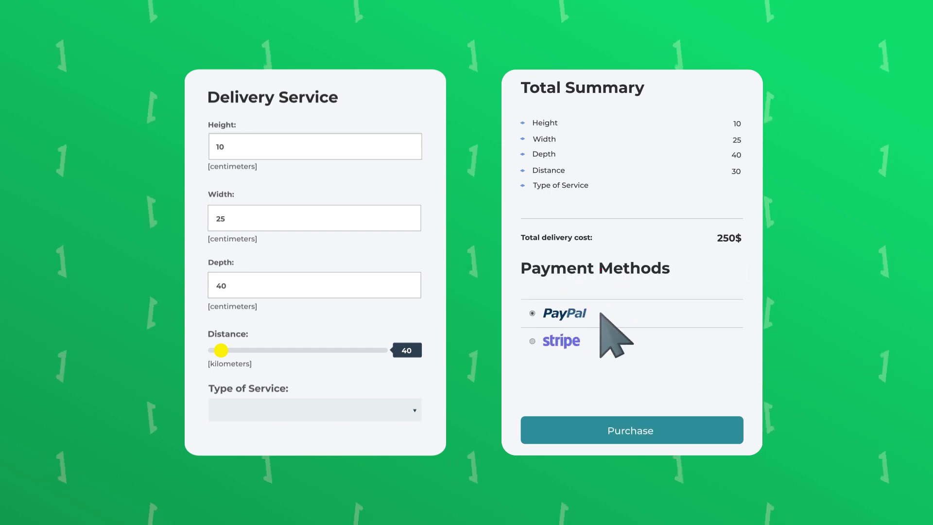
Purchase with PayPal and tick the reCAPTCHA 'not a robot' box
click(617, 431)
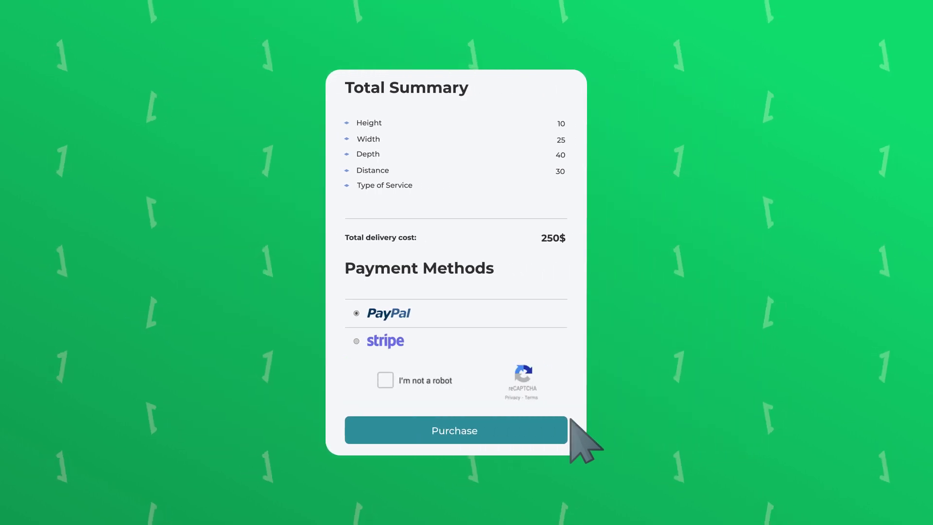
click(385, 379)
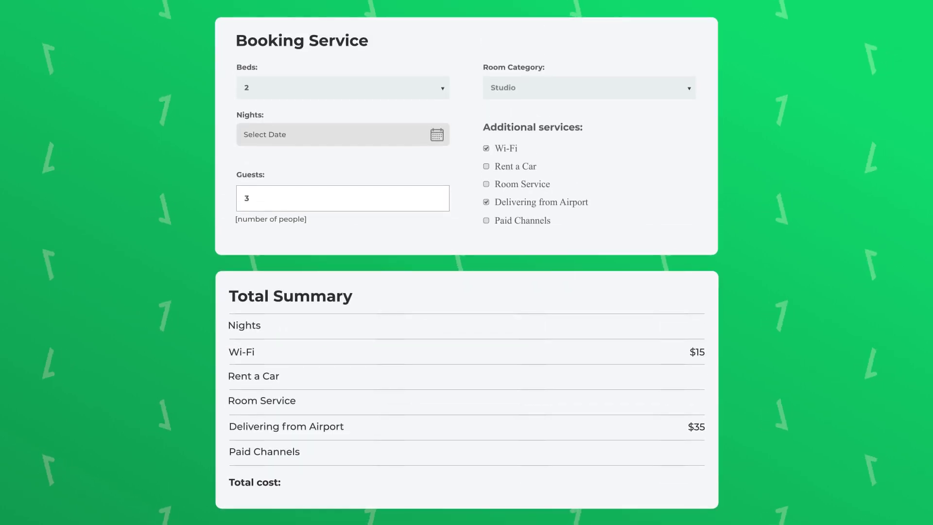
Select a 17–20 March stay in the Nights date-range calendar
click(437, 135)
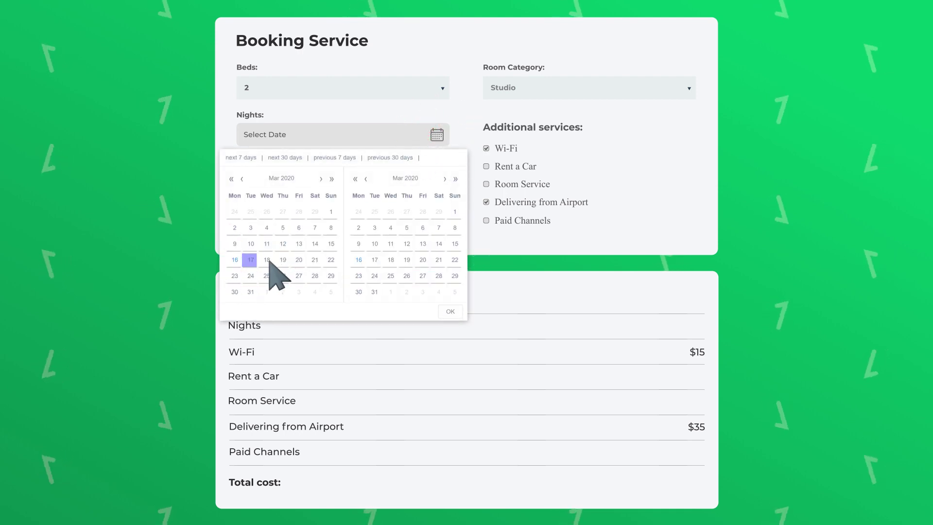
click(421, 259)
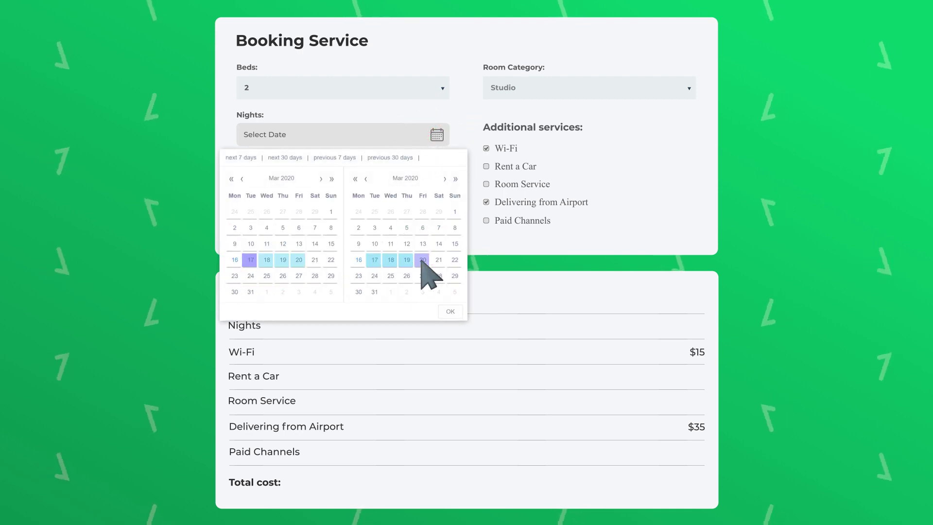